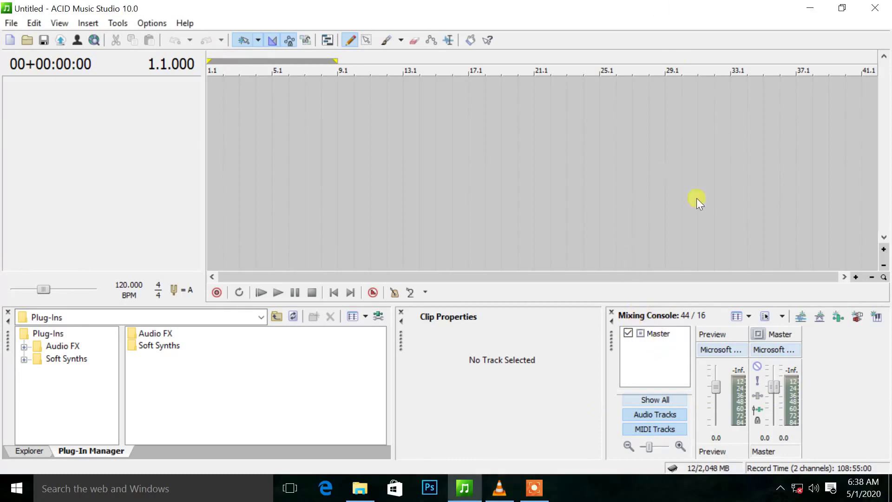
- Launch ZoomIt64 from the desktop, dismiss its options dialog, and restore ACID Music Studio
{"action": "left_click", "coordinate": [809, 7]}
{"action": "double_click", "coordinate": [403, 161]}
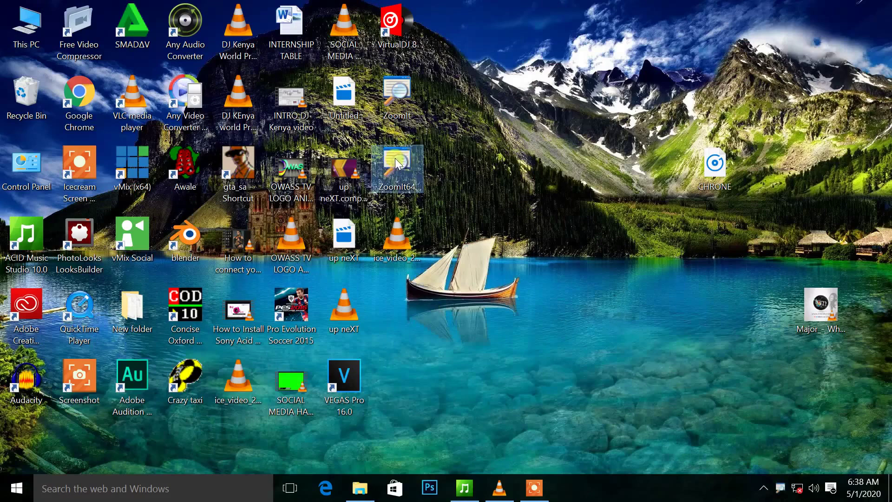
{"action": "left_click", "coordinate": [485, 374]}
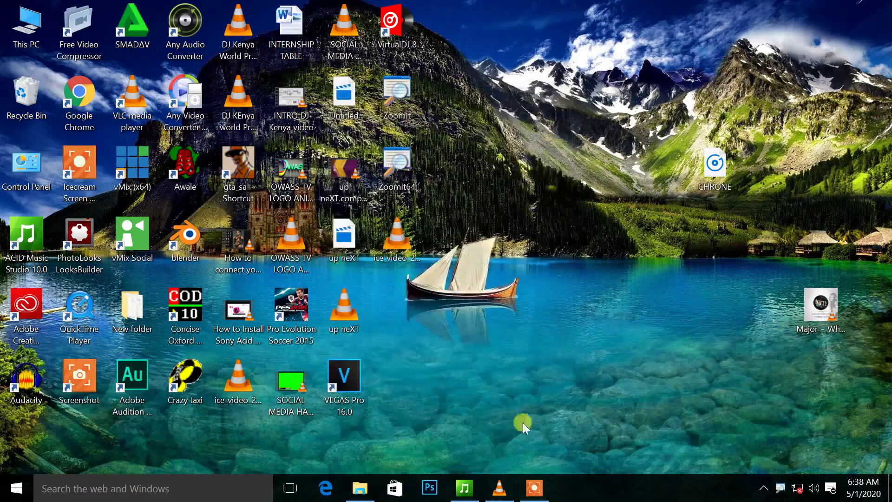
{"action": "left_click", "coordinate": [466, 486]}
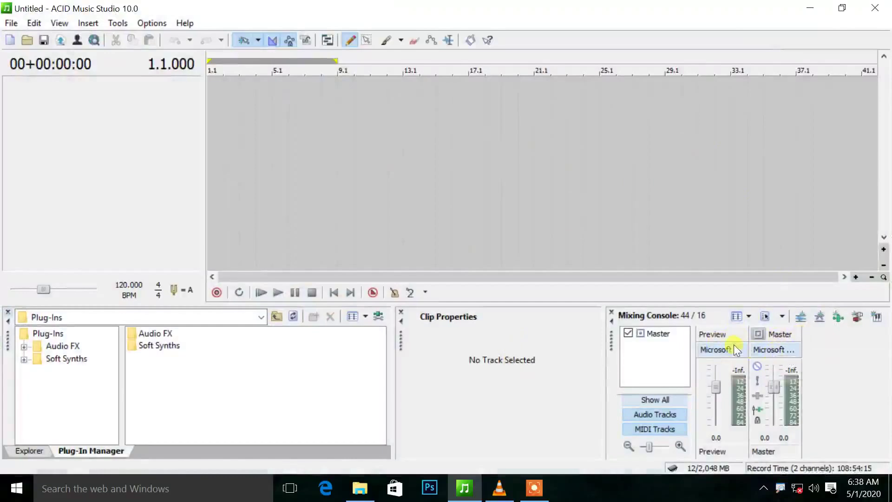
{"action": "key", "text": "ctrl+1"}
{"action": "scroll", "coordinate": [734, 333], "scroll_direction": "up", "scroll_amount": 2}
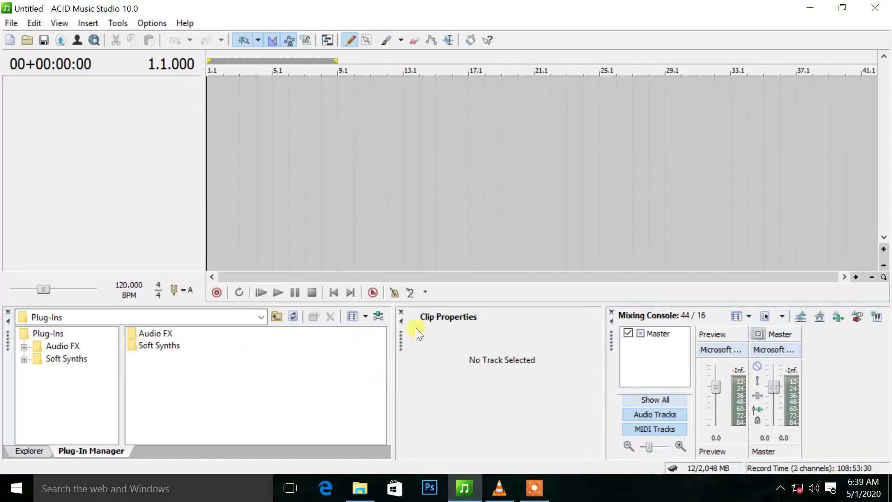
- Close the Clip Properties panel and show the Desktop in the Explorer tab
{"action": "left_click", "coordinate": [401, 310]}
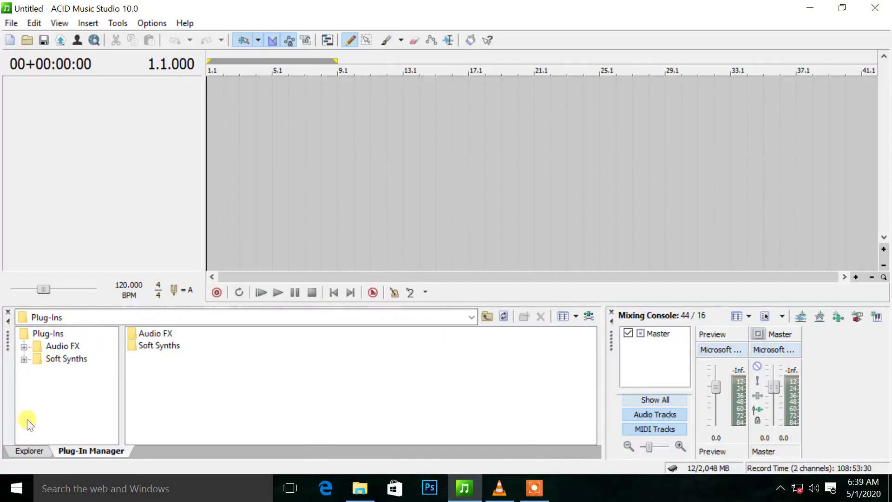
{"action": "left_click", "coordinate": [30, 451]}
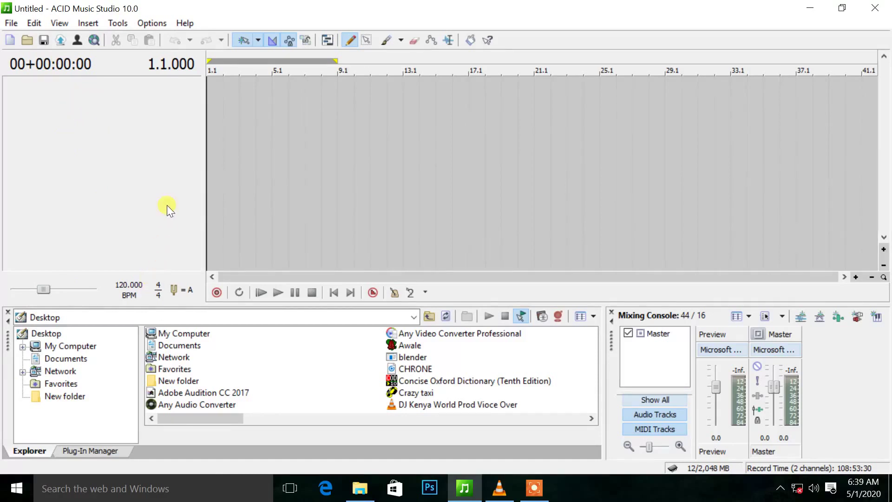
{"action": "right_click", "coordinate": [110, 94]}
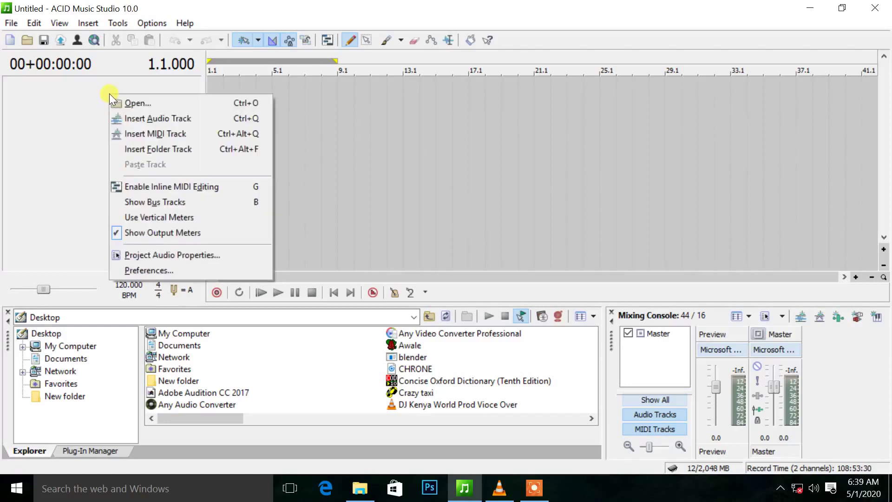
{"action": "right_click", "coordinate": [46, 132]}
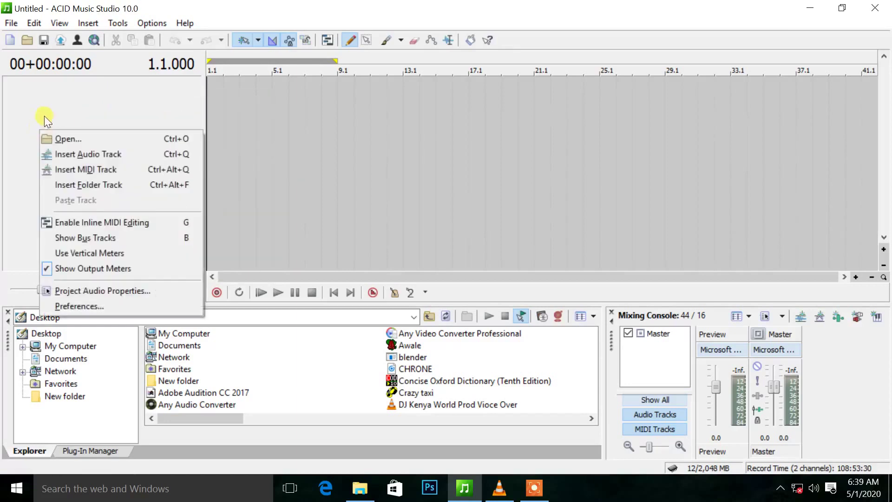
{"action": "left_click", "coordinate": [83, 154]}
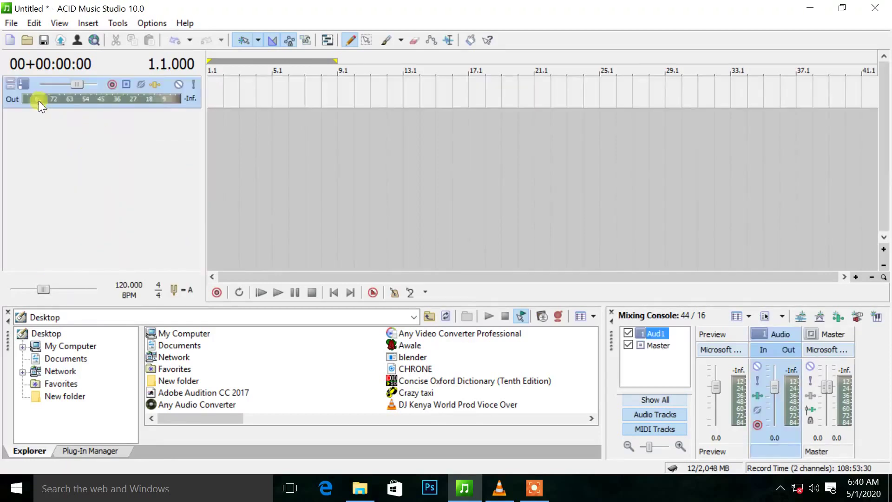
{"action": "right_click", "coordinate": [14, 98]}
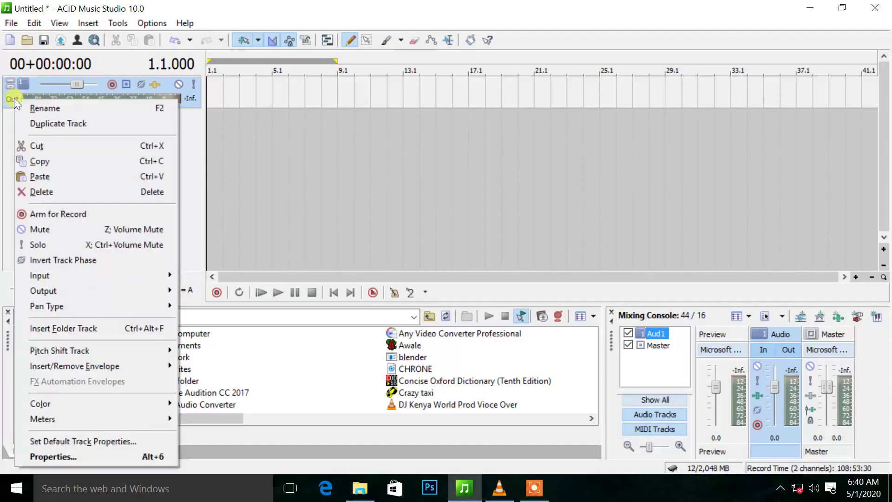
{"action": "left_click", "coordinate": [43, 192]}
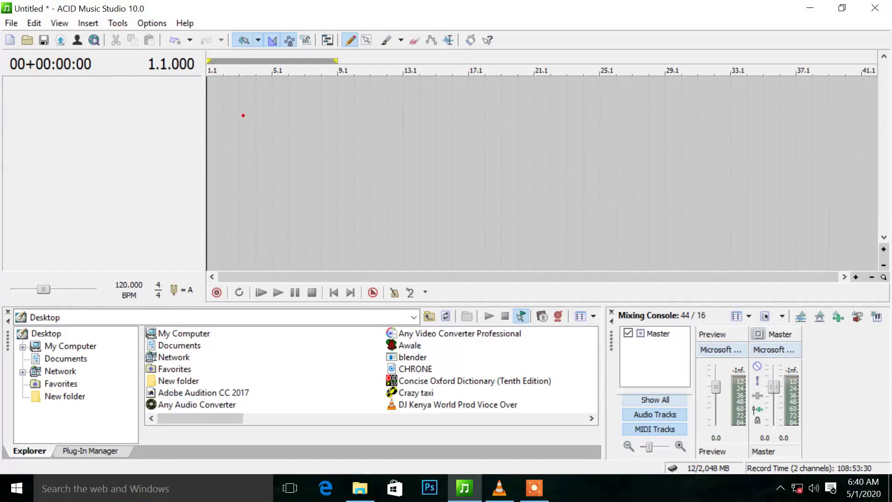
{"action": "mouse_move", "coordinate": [239, 106]}
{"action": "left_mouse_down"}
{"action": "mouse_move", "coordinate": [305, 205]}
{"action": "mouse_move", "coordinate": [819, 256]}
{"action": "mouse_move", "coordinate": [820, 272]}
{"action": "left_mouse_up"}
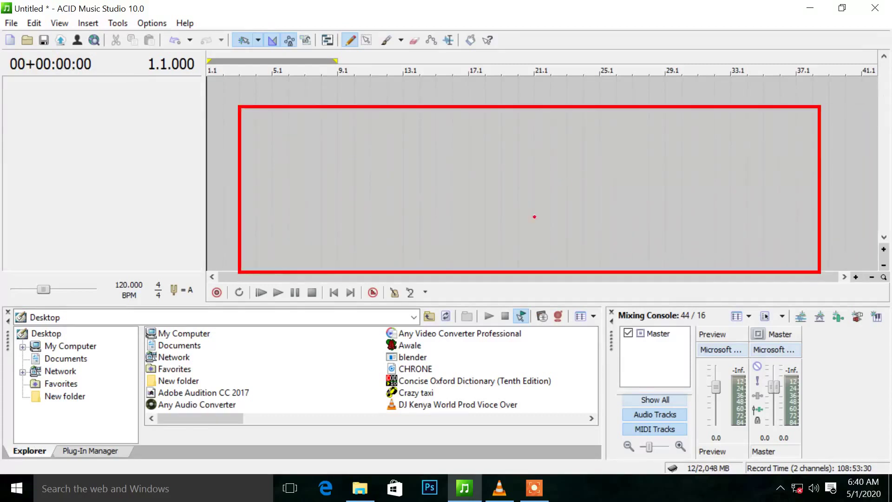
{"action": "key", "text": "Escape"}
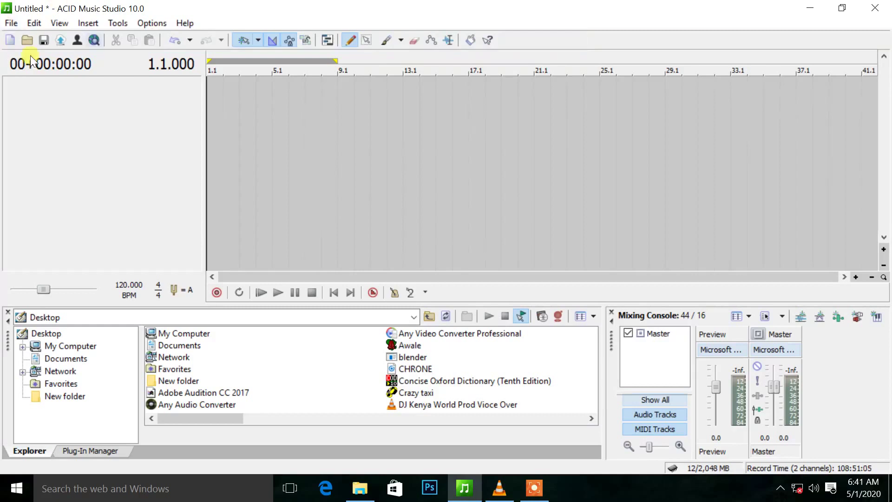
{"action": "left_click", "coordinate": [7, 24]}
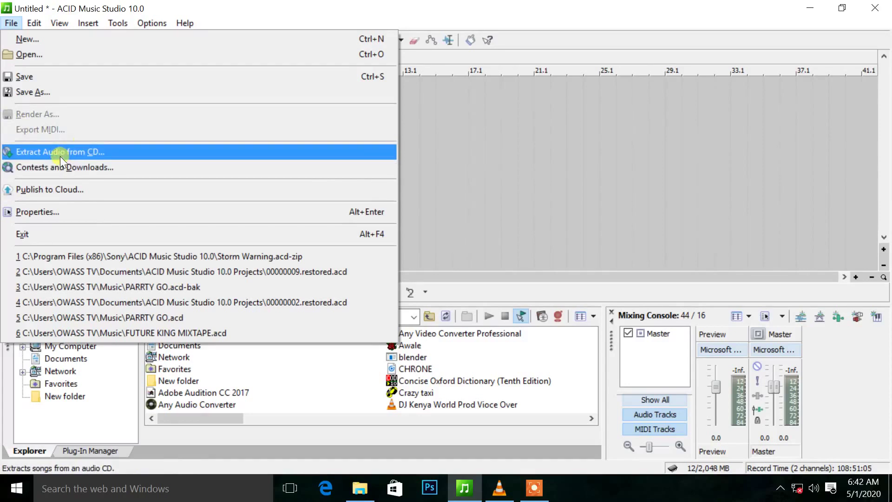
{"action": "mouse_move", "coordinate": [31, 26]}
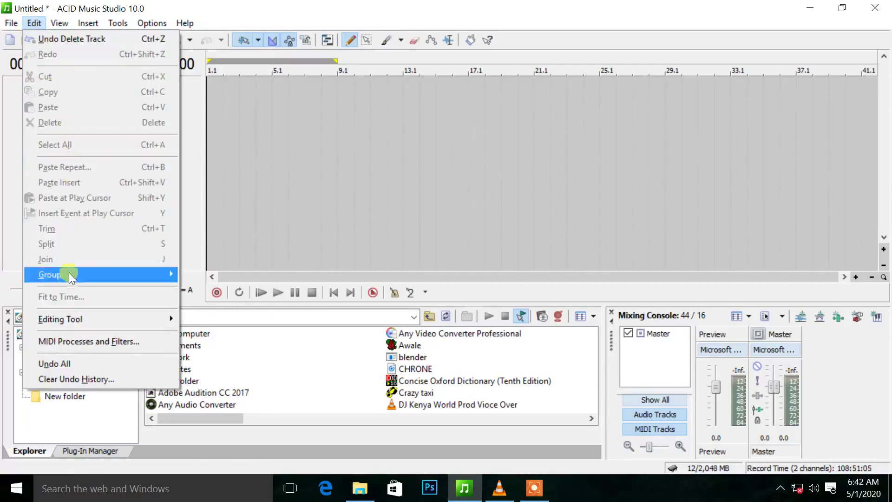
{"action": "mouse_move", "coordinate": [58, 23]}
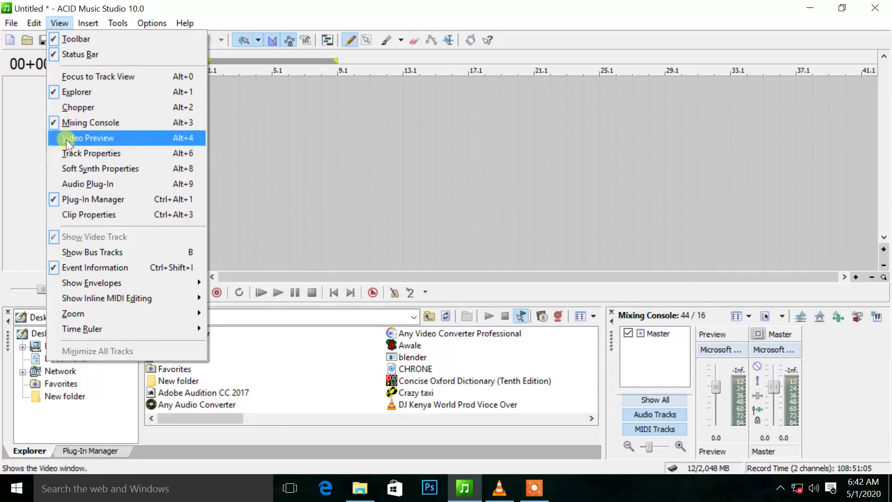
{"action": "left_click", "coordinate": [185, 22]}
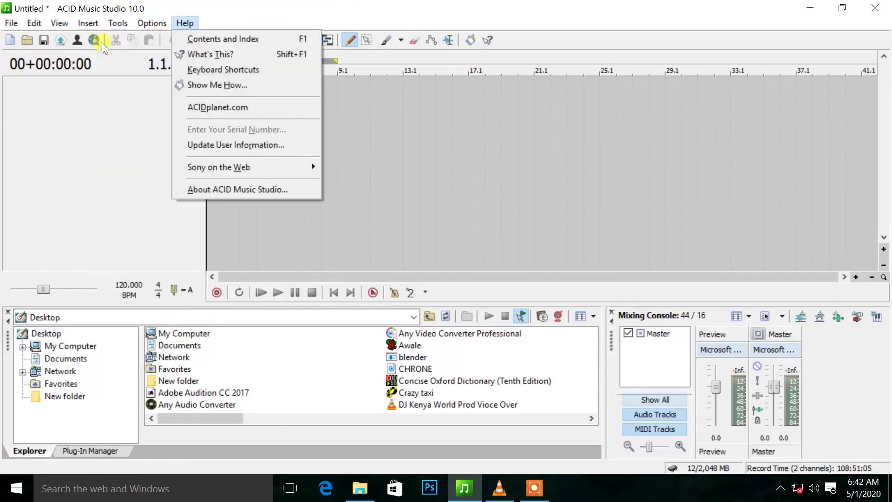
{"action": "left_click", "coordinate": [88, 22]}
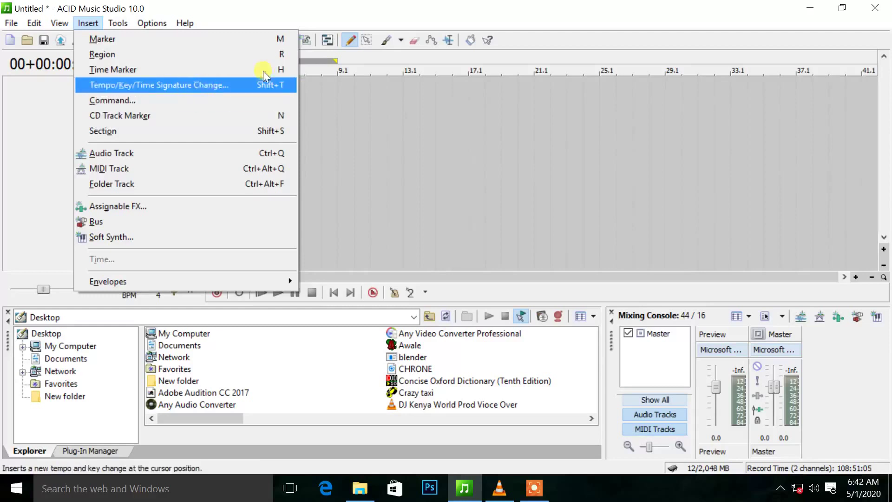
{"action": "mouse_move", "coordinate": [119, 21]}
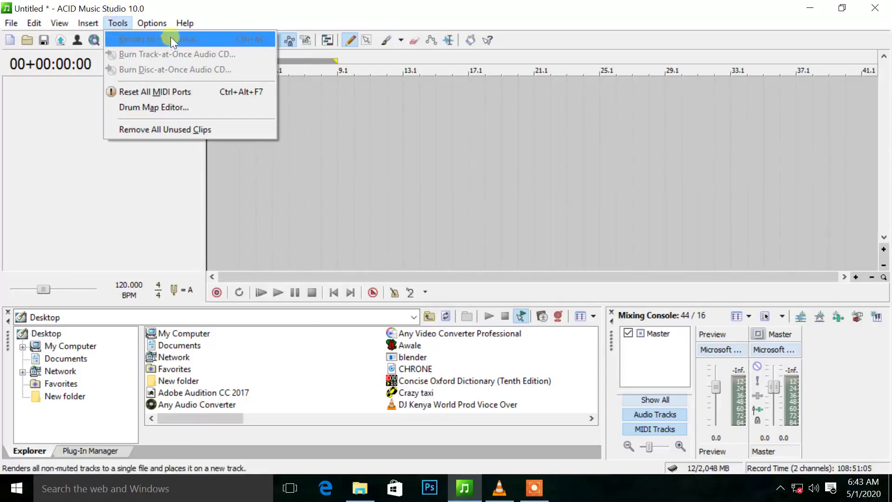
{"action": "mouse_move", "coordinate": [150, 28]}
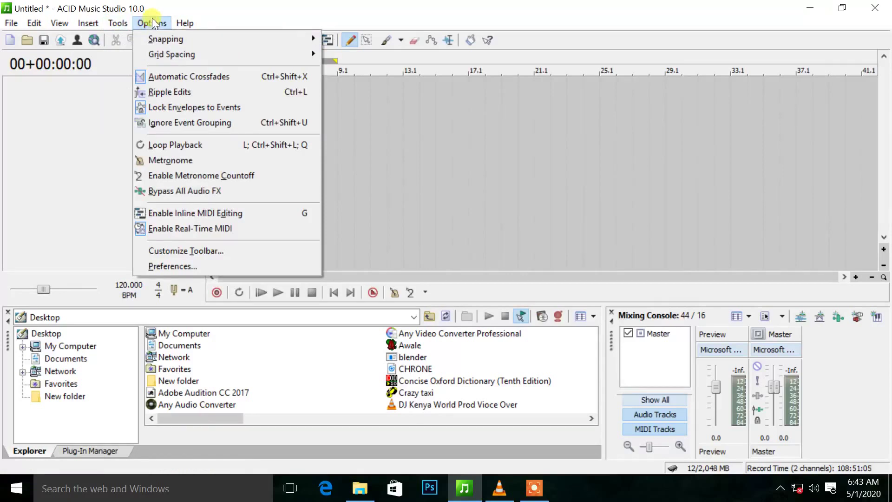
{"action": "mouse_move", "coordinate": [184, 22]}
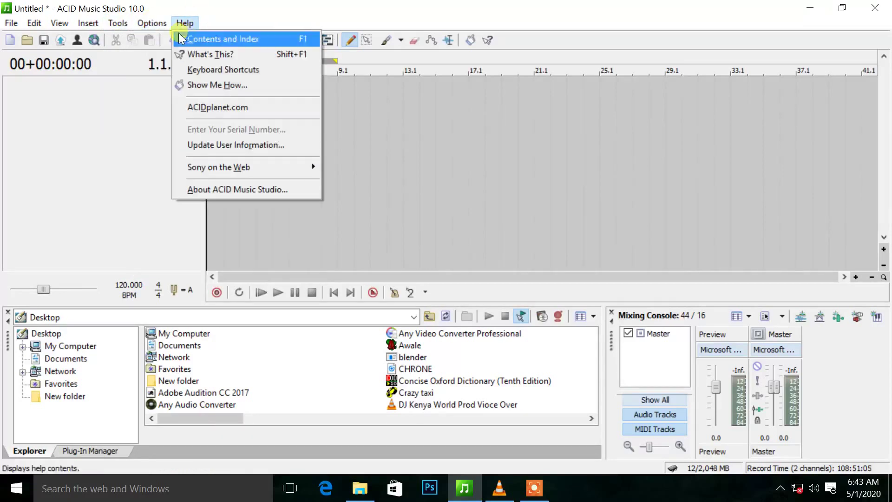
{"action": "left_click", "coordinate": [98, 176]}
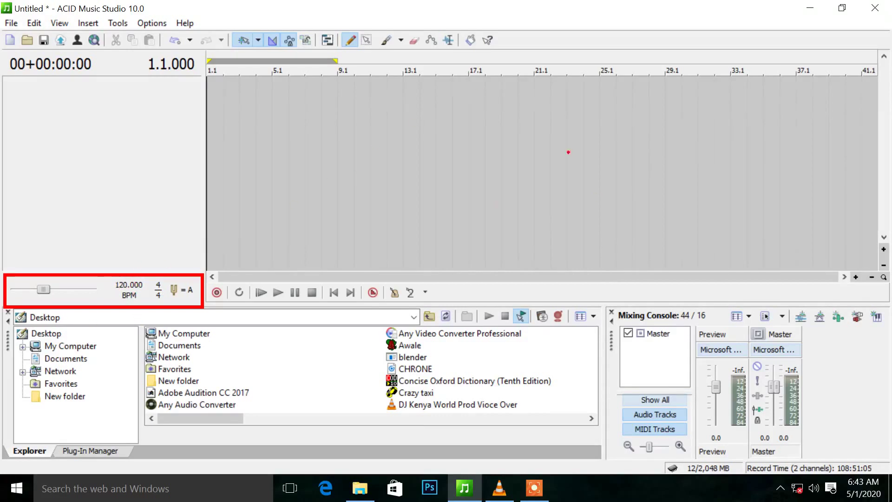
{"action": "mouse_move", "coordinate": [392, 136]}
{"action": "left_mouse_down"}
{"action": "mouse_move", "coordinate": [461, 205]}
{"action": "mouse_move", "coordinate": [619, 177]}
{"action": "mouse_move", "coordinate": [624, 108]}
{"action": "mouse_move", "coordinate": [541, 82]}
{"action": "mouse_move", "coordinate": [375, 154]}
{"action": "mouse_move", "coordinate": [367, 171]}
{"action": "left_mouse_up"}
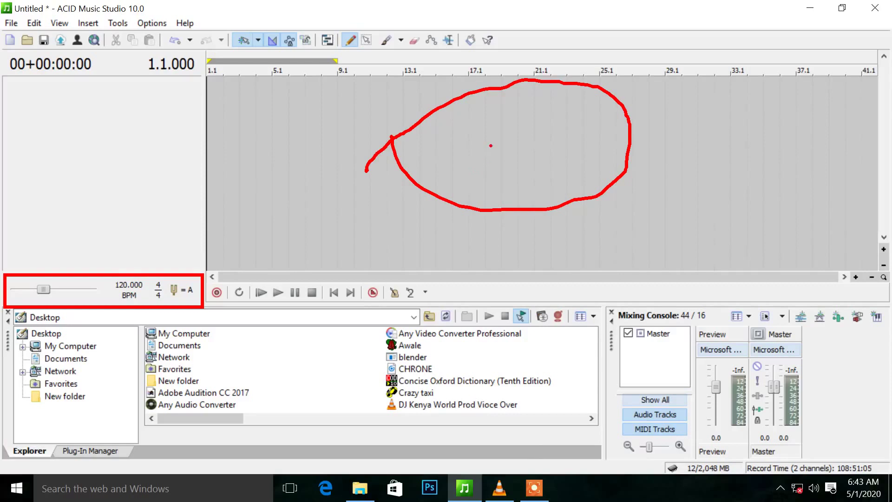
{"action": "key", "text": "Escape"}
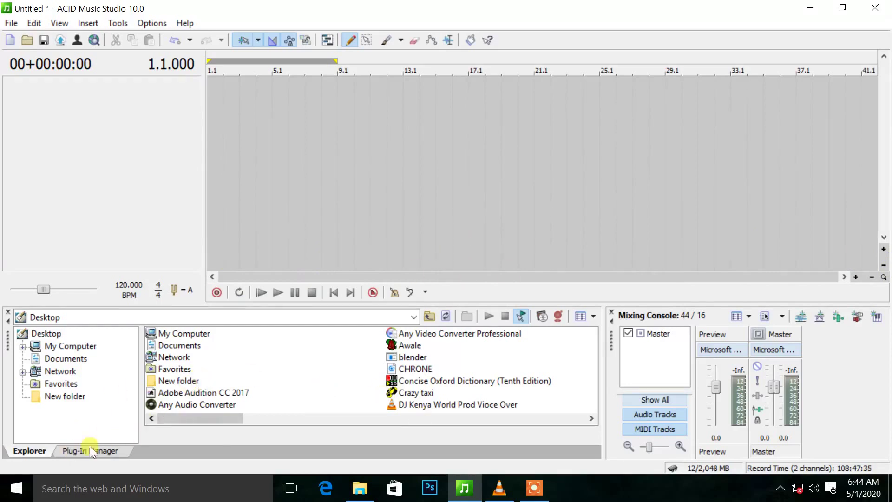
{"action": "left_click", "coordinate": [76, 449]}
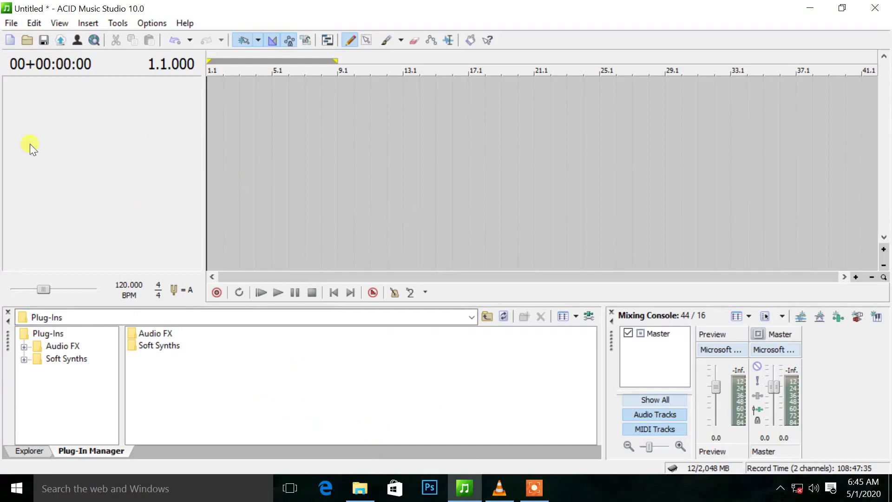
{"action": "left_click", "coordinate": [23, 452]}
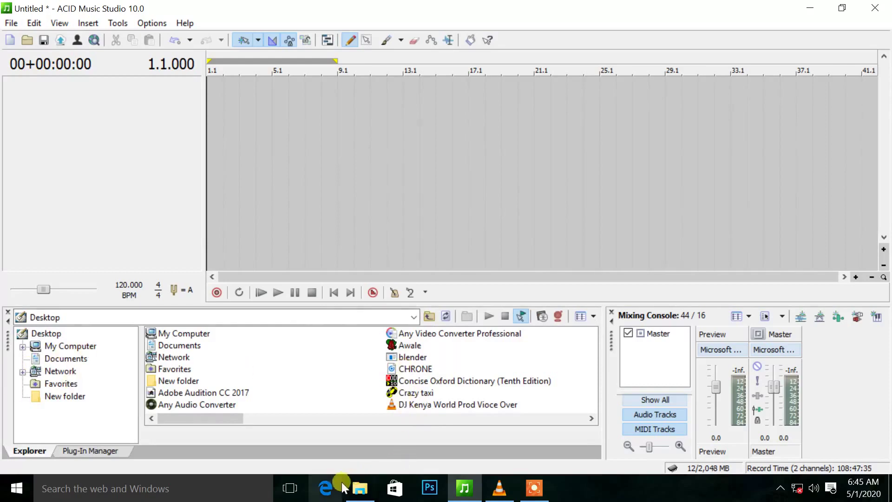
{"action": "left_click", "coordinate": [360, 488]}
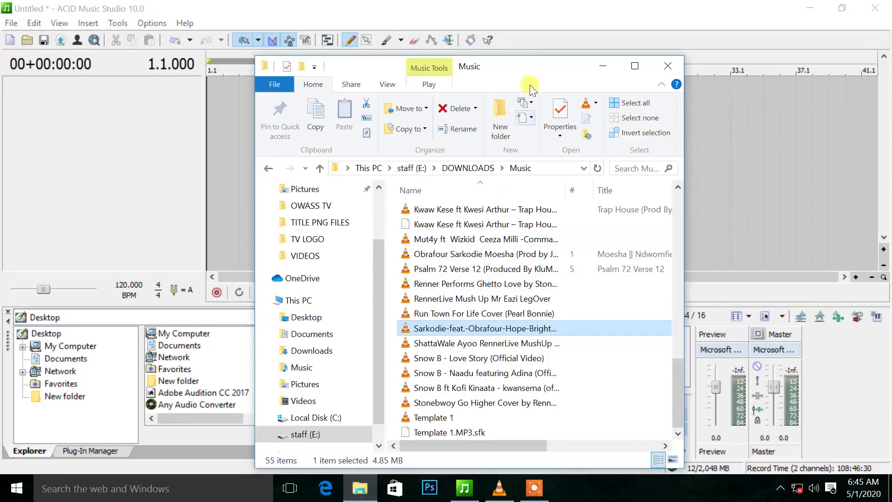
{"action": "left_click_drag", "start_coordinate": [533, 69], "coordinate": [677, 15]}
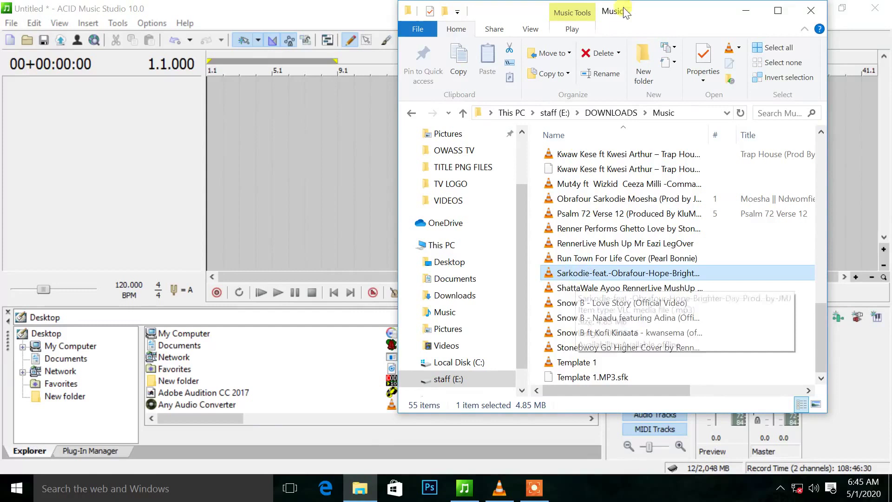
{"action": "left_click", "coordinate": [745, 11]}
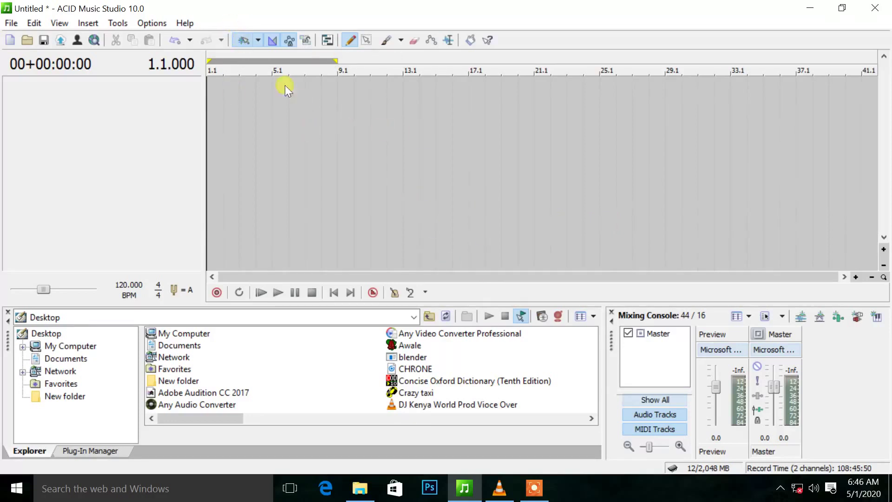
- Enable Snapping, Automatic Crossfades and Lock Envelopes to Events on the toolbar
{"action": "left_click", "coordinate": [236, 40]}
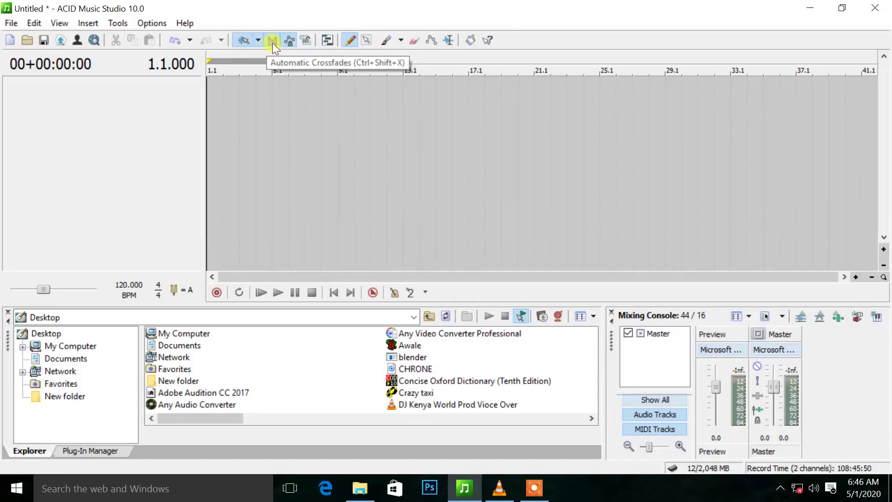
{"action": "left_click", "coordinate": [272, 40]}
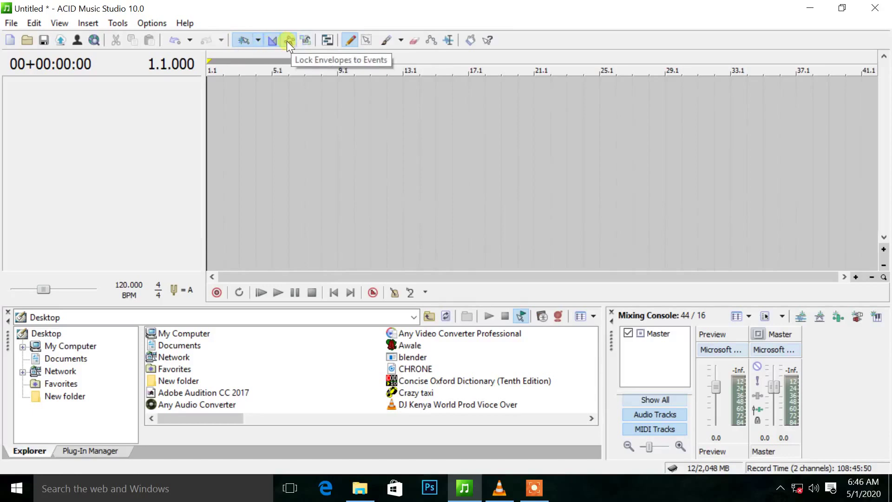
{"action": "left_click", "coordinate": [288, 41]}
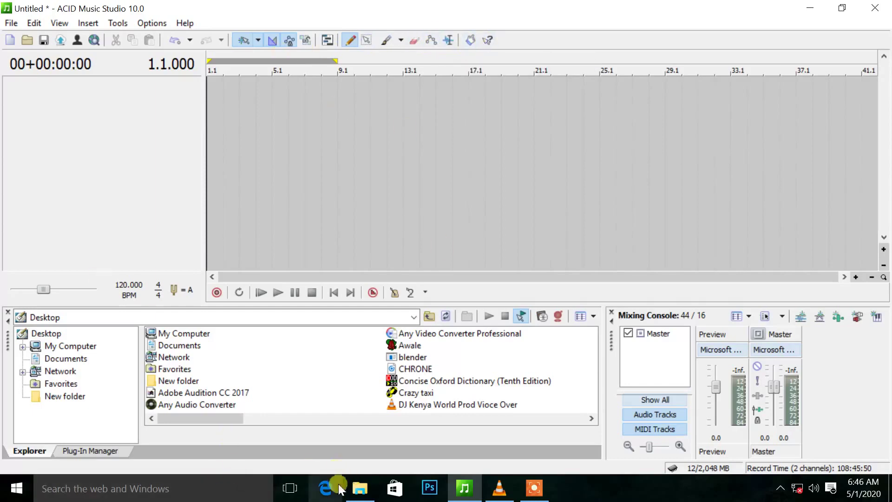
- Drag Sarkodie-feat.-Obrafour-Hope-Brighter-Day-Prod.-by-JMJ.mp3 from the Music folder onto the ACID timeline
{"action": "left_click", "coordinate": [357, 494]}
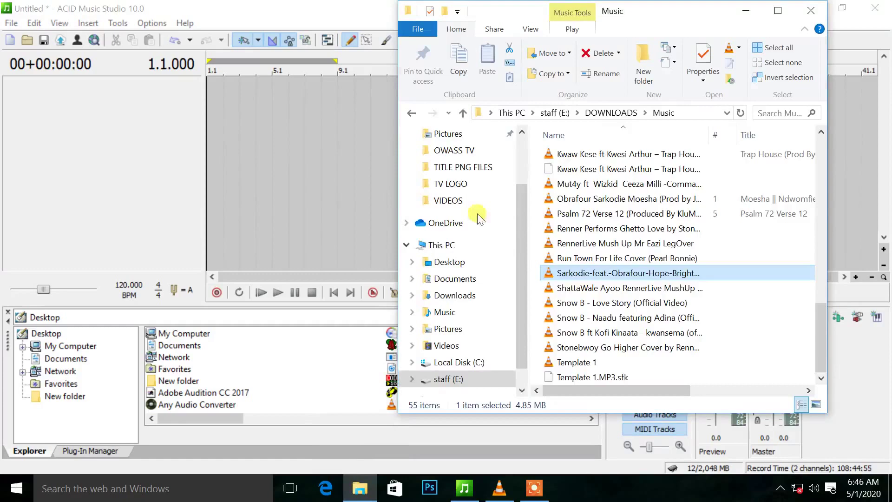
{"action": "left_click_drag", "start_coordinate": [584, 276], "coordinate": [208, 100]}
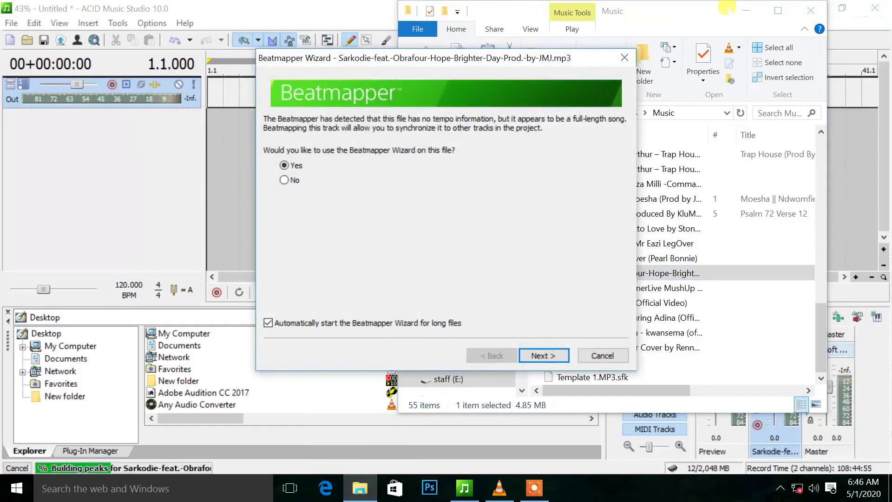
- Bring ACID in front of Explorer, annotate the Beatmapper's BPM field, then clear the annotations
{"action": "left_click", "coordinate": [595, 35]}
{"action": "key", "text": "alt+Tab"}
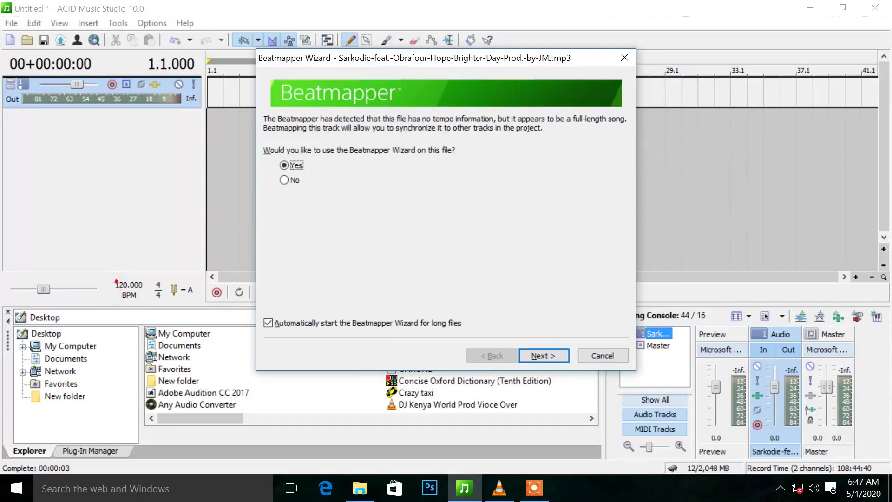
{"action": "mouse_move", "coordinate": [110, 279]}
{"action": "left_mouse_down"}
{"action": "mouse_move", "coordinate": [128, 308]}
{"action": "mouse_move", "coordinate": [155, 306]}
{"action": "mouse_move", "coordinate": [142, 281]}
{"action": "mouse_move", "coordinate": [108, 276]}
{"action": "left_mouse_up"}
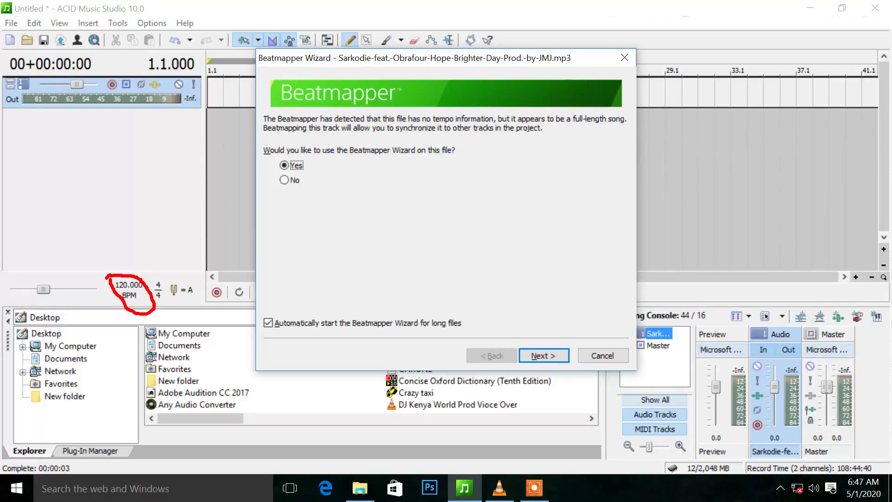
{"action": "mouse_move", "coordinate": [232, 99]}
{"action": "left_mouse_down"}
{"action": "mouse_move", "coordinate": [178, 198]}
{"action": "mouse_move", "coordinate": [143, 300]}
{"action": "left_mouse_up"}
{"action": "left_click_drag", "start_coordinate": [131, 266], "coordinate": [146, 302]}
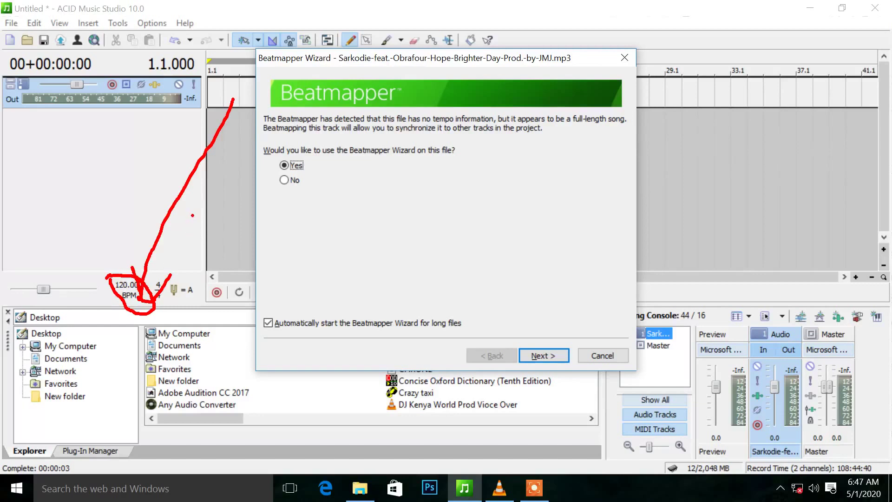
{"action": "key", "text": "Escape"}
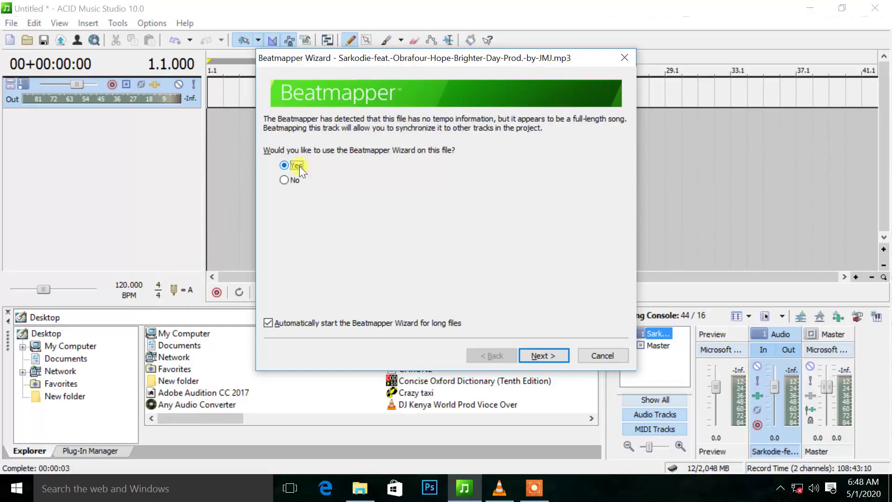
- Preview the song at system volume 87 to confirm the detected downbeat, then advance to Step 2
{"action": "left_click", "coordinate": [529, 350]}
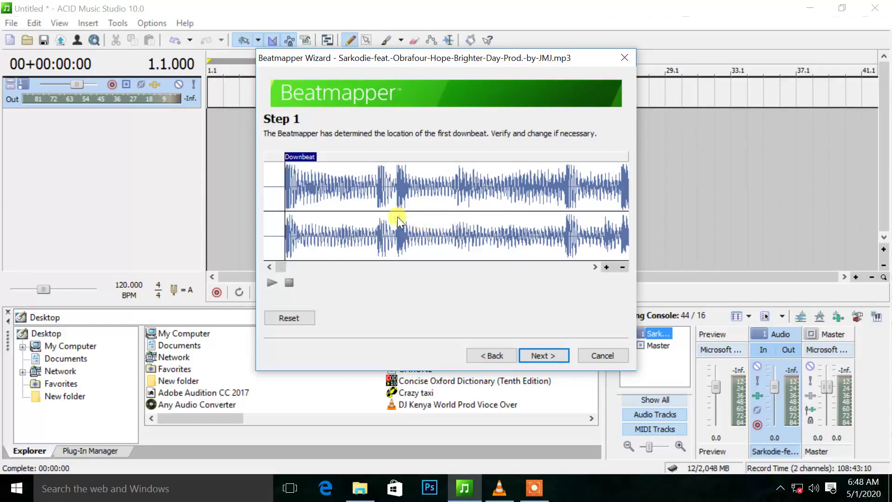
{"action": "left_click", "coordinate": [269, 282]}
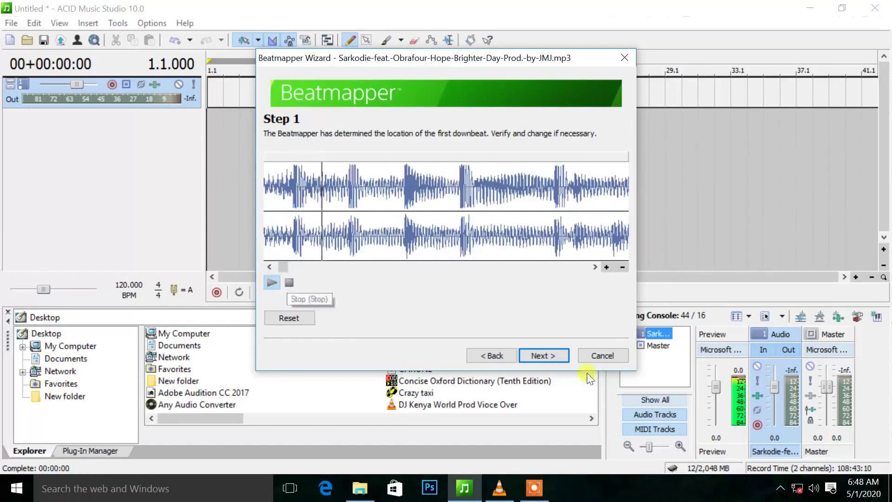
{"action": "left_click", "coordinate": [814, 488]}
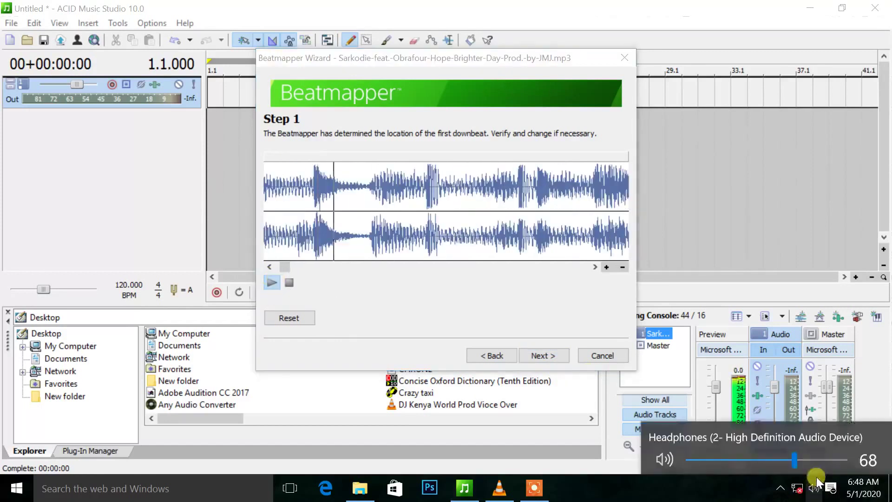
{"action": "left_click", "coordinate": [825, 454]}
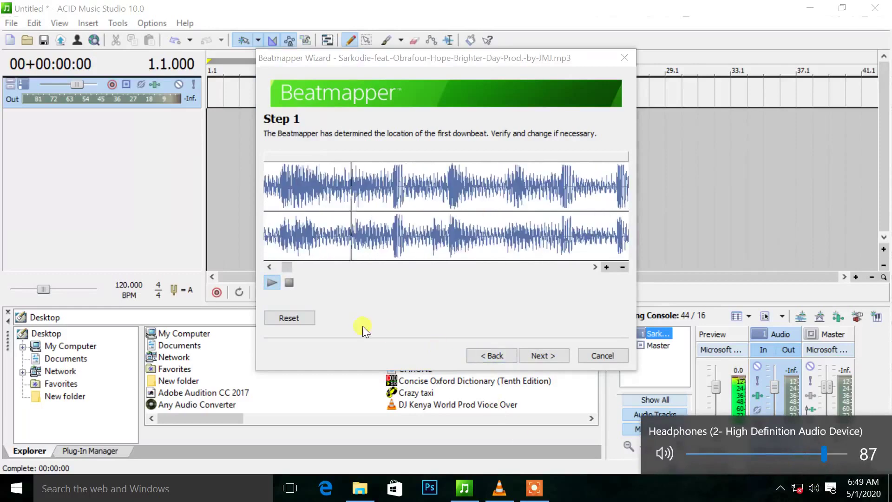
{"action": "left_click", "coordinate": [289, 282]}
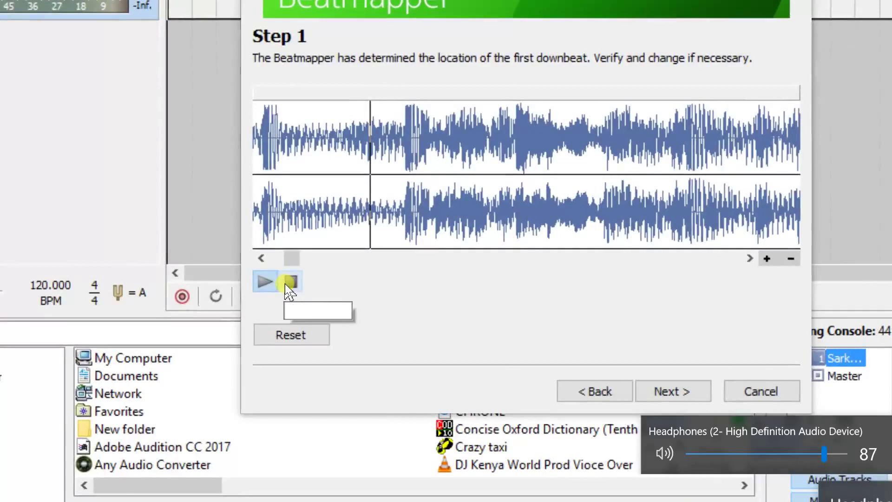
{"action": "left_click", "coordinate": [287, 283]}
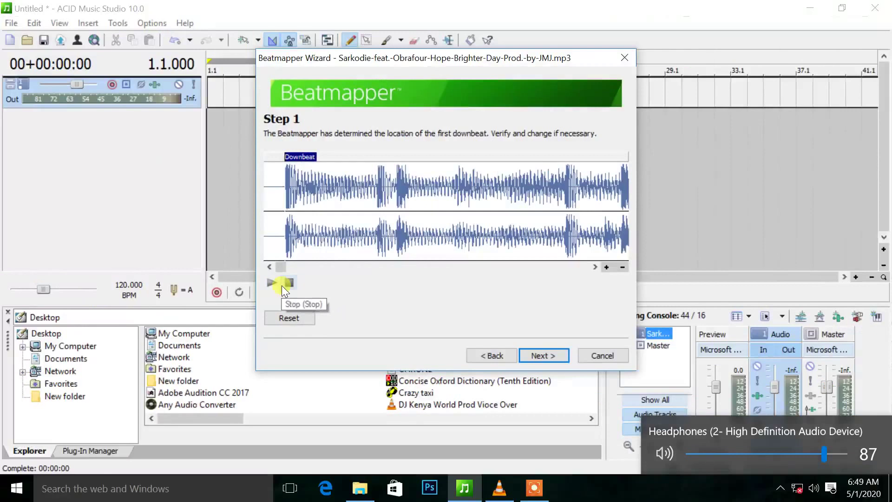
{"action": "left_click", "coordinate": [535, 355]}
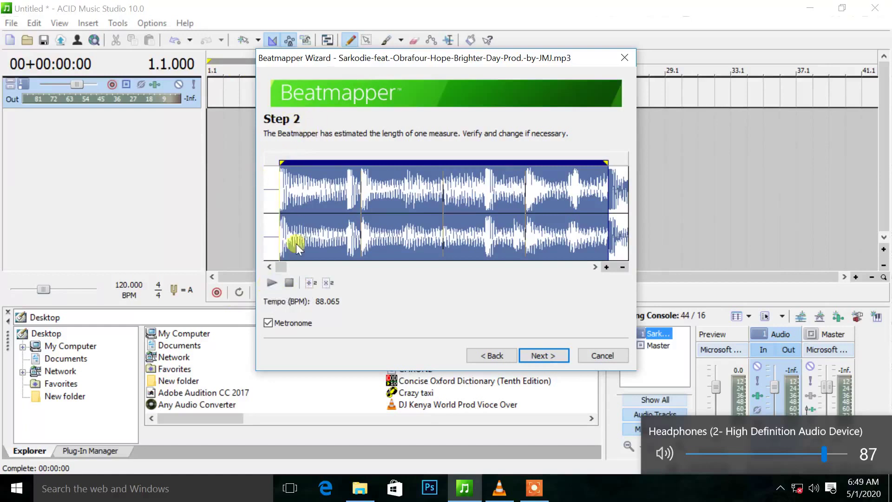
{"action": "left_click", "coordinate": [267, 280]}
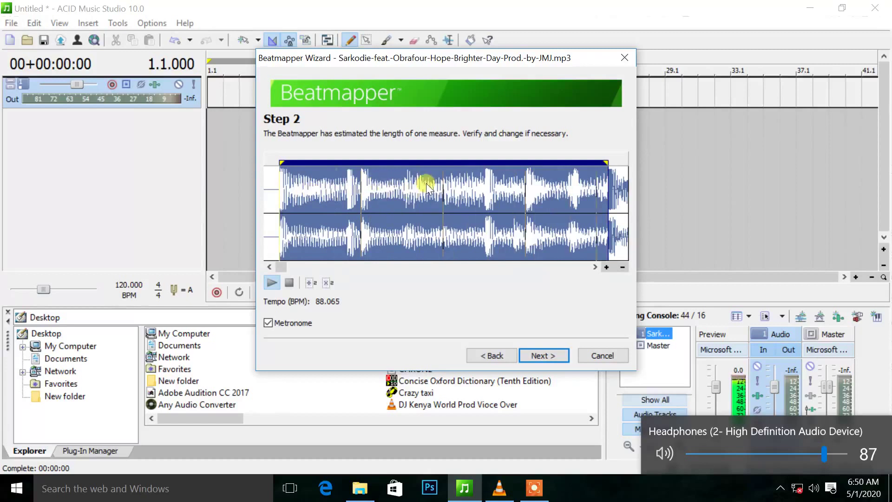
{"action": "key", "text": "space"}
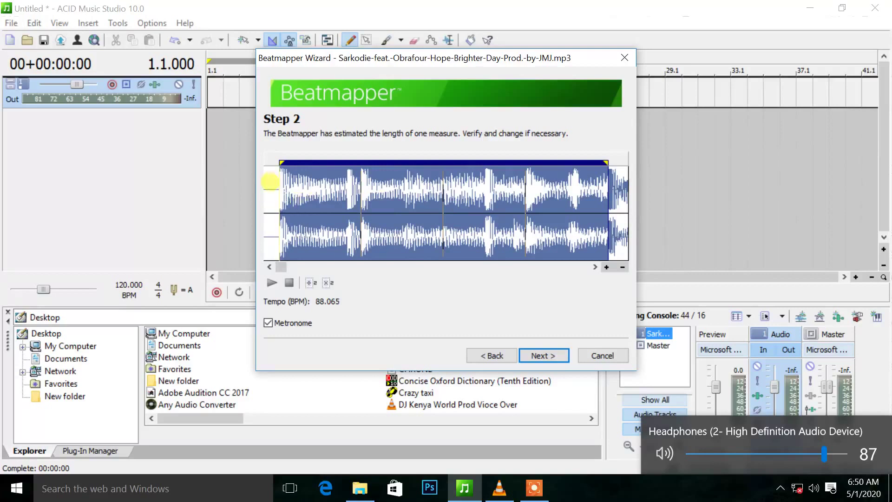
- Zoom into the waveform and move the measure start marker onto the first beat
{"action": "scroll", "coordinate": [280, 195], "scroll_direction": "up", "scroll_amount": 2}
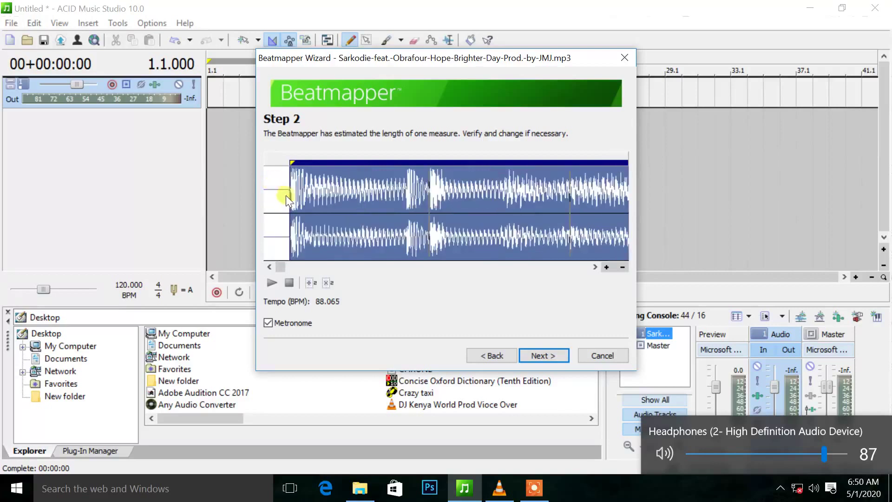
{"action": "scroll", "coordinate": [285, 195], "scroll_direction": "up", "scroll_amount": 4}
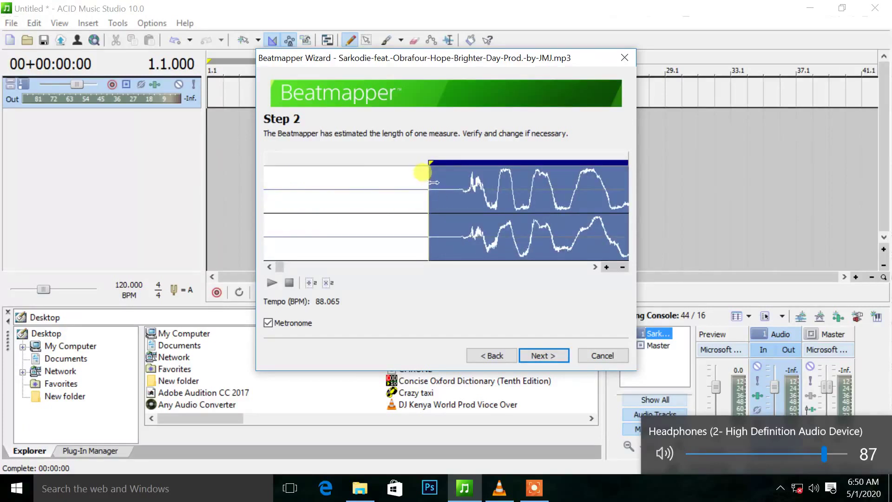
{"action": "left_click_drag", "start_coordinate": [433, 184], "coordinate": [457, 183]}
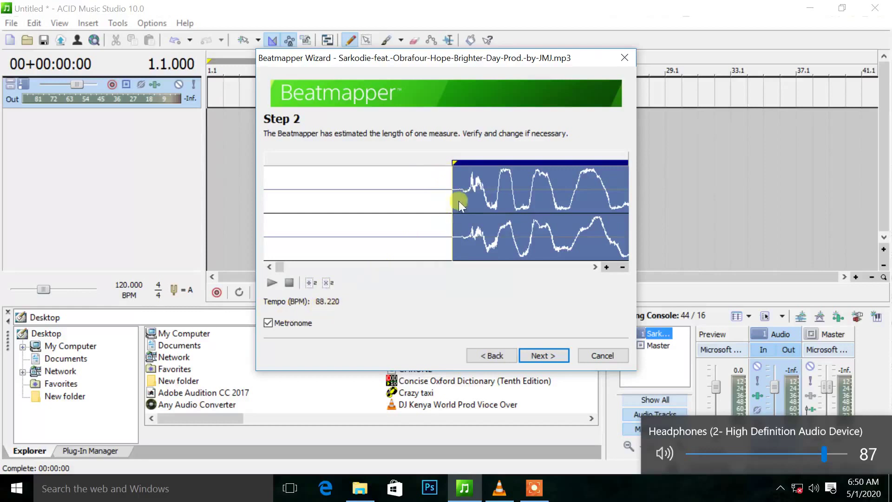
{"action": "left_click_drag", "start_coordinate": [456, 201], "coordinate": [472, 204]}
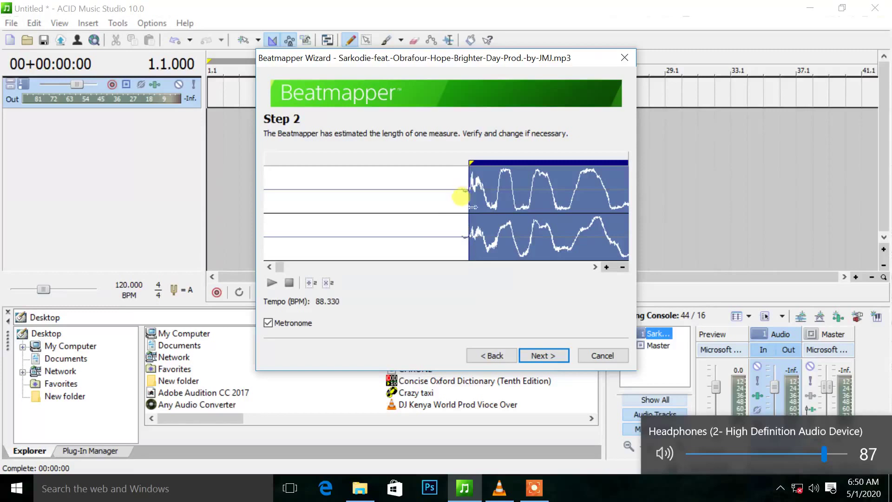
- Extend the measure end to the next downbeat and preview it, reaching 88.120 BPM
{"action": "scroll", "coordinate": [457, 200], "scroll_direction": "down", "scroll_amount": 5}
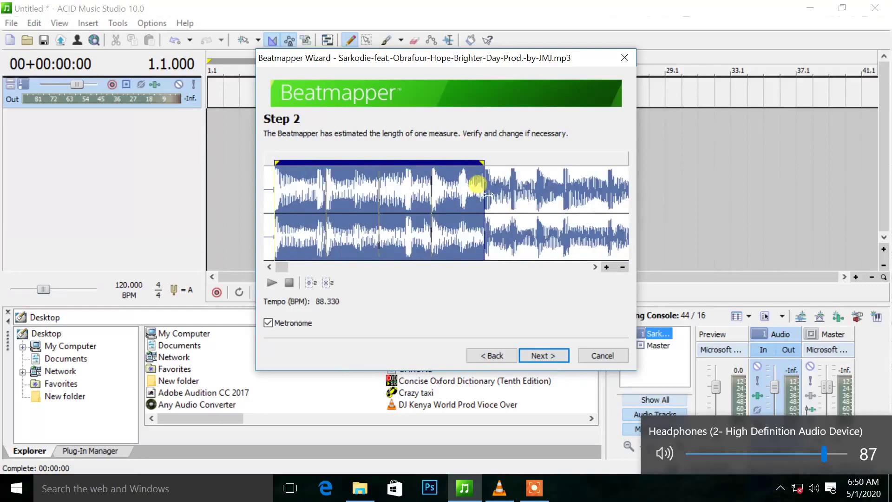
{"action": "scroll", "coordinate": [469, 194], "scroll_direction": "up", "scroll_amount": 4}
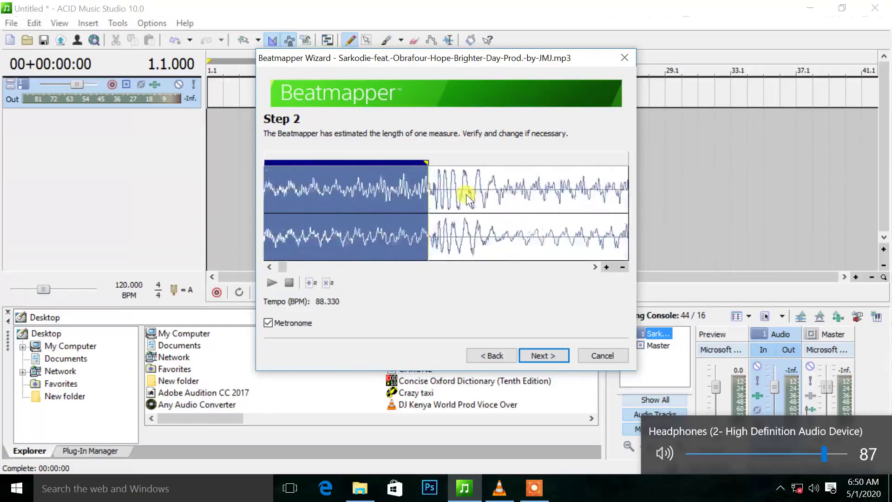
{"action": "scroll", "coordinate": [467, 195], "scroll_direction": "up", "scroll_amount": 2}
{"action": "left_click_drag", "start_coordinate": [427, 183], "coordinate": [444, 185]}
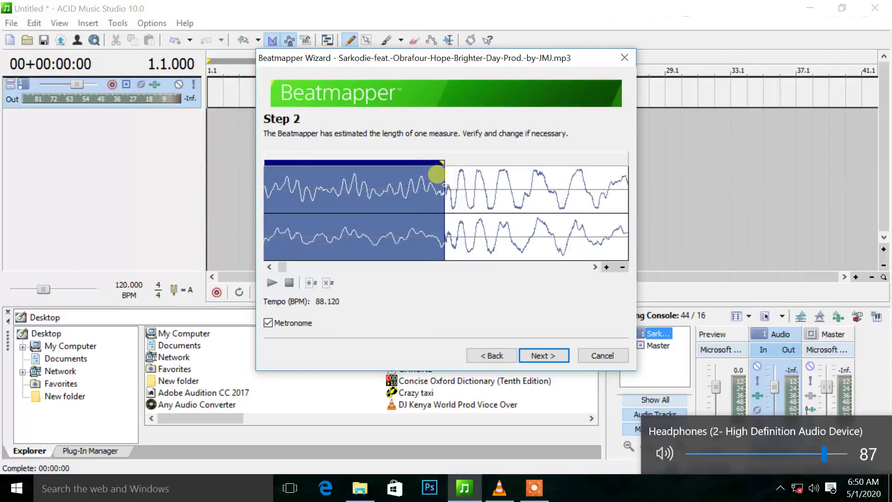
{"action": "scroll", "coordinate": [453, 195], "scroll_direction": "down", "scroll_amount": 5}
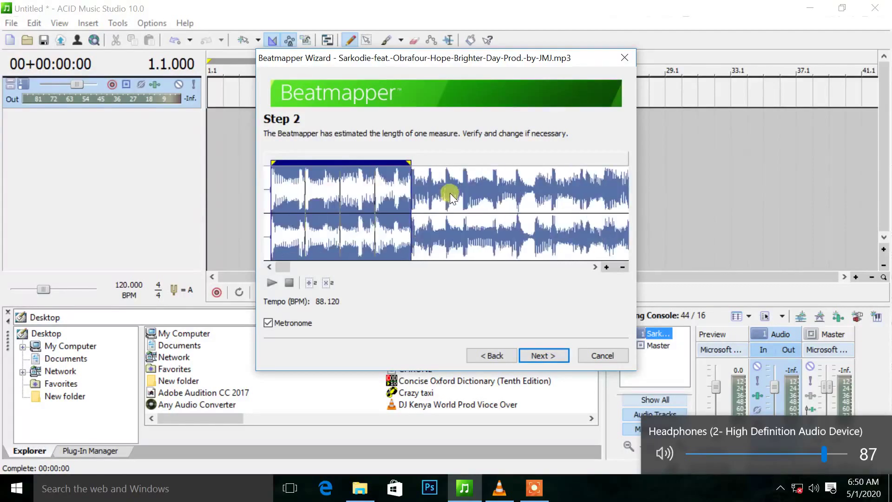
{"action": "left_click", "coordinate": [272, 281]}
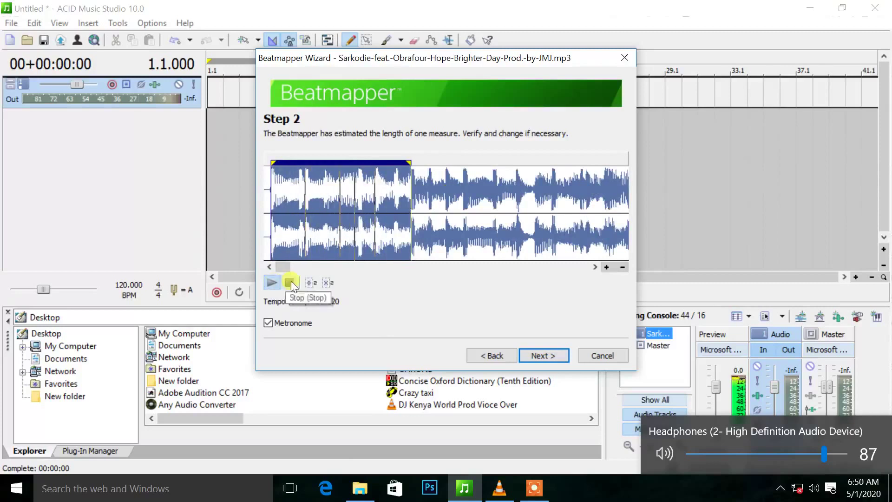
{"action": "left_click", "coordinate": [297, 282]}
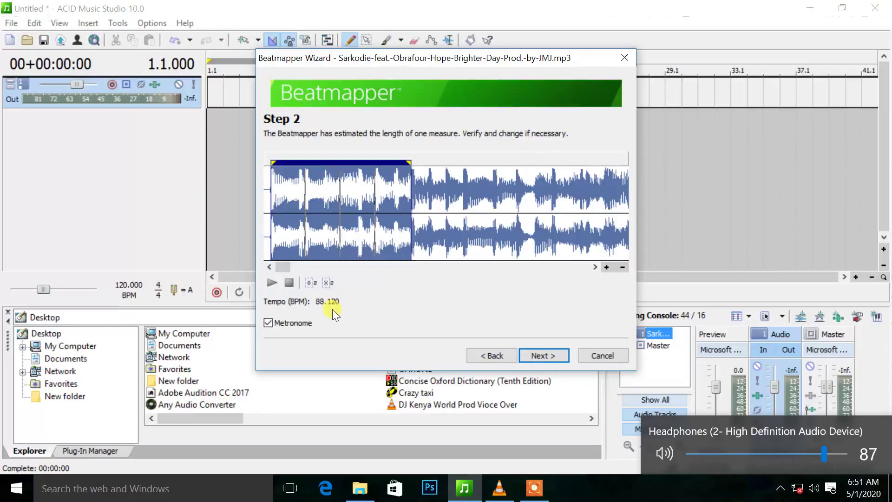
- Advance past Steps 2 and 3, keep project tempo matching on, and finish at 88.000 BPM
{"action": "left_click", "coordinate": [543, 356]}
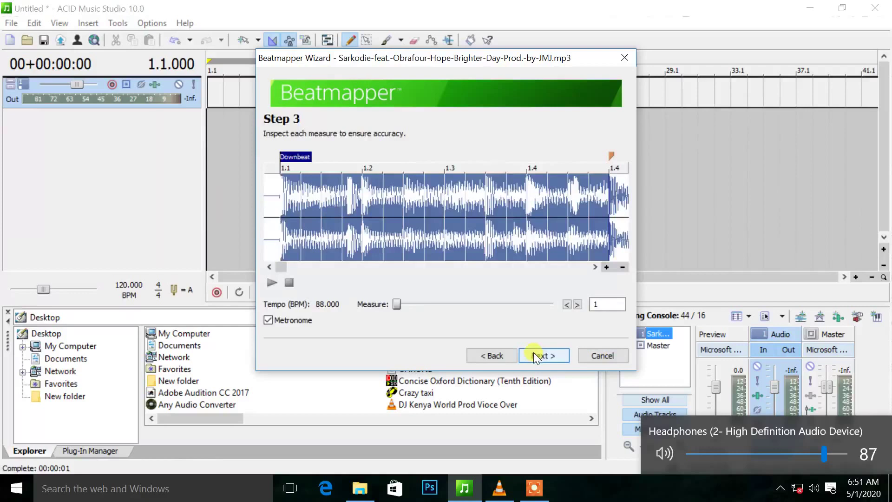
{"action": "left_click", "coordinate": [534, 356]}
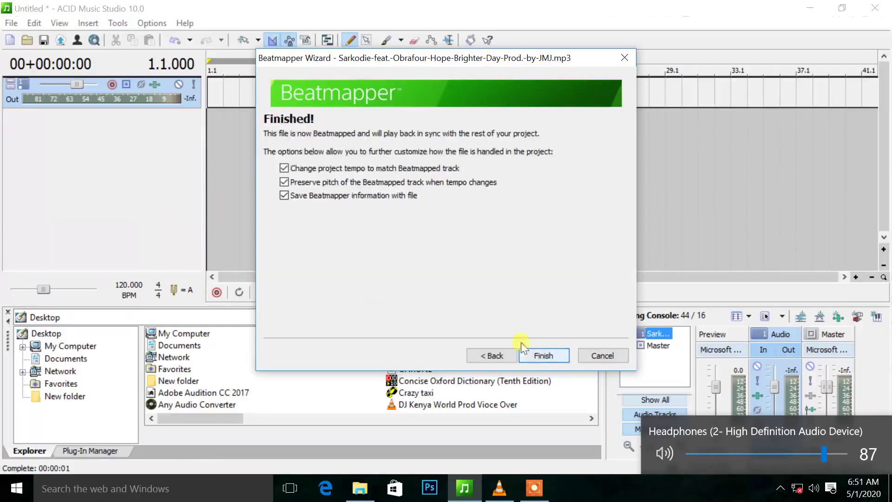
{"action": "left_click", "coordinate": [284, 168]}
{"action": "left_click", "coordinate": [544, 358]}
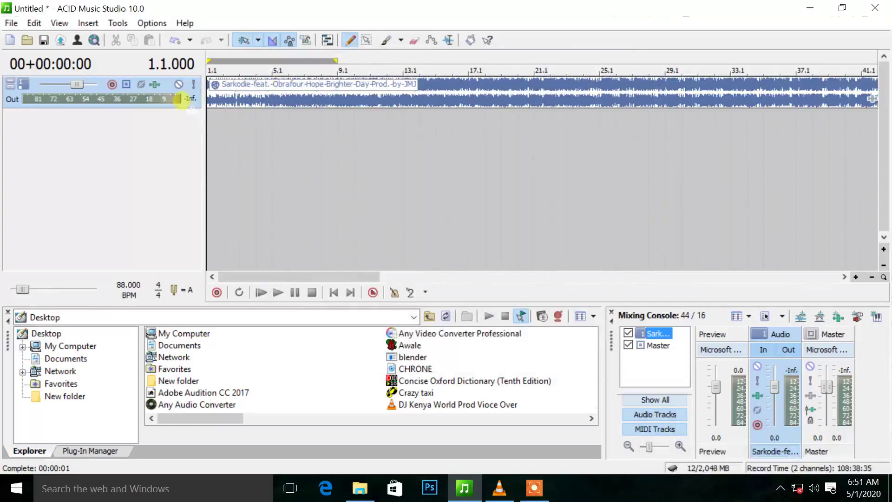
- Enlarge the song track's height and play the project at 88 BPM
{"action": "left_click_drag", "start_coordinate": [188, 109], "coordinate": [190, 122]}
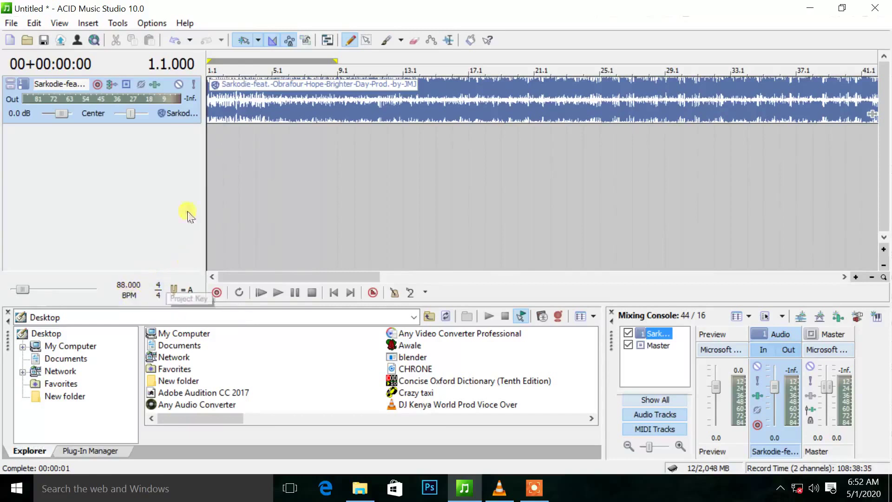
{"action": "key", "text": "space"}
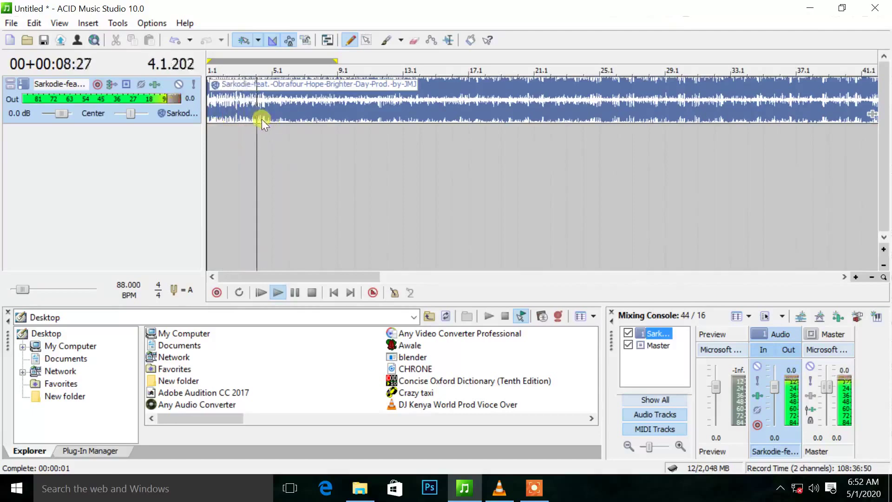
- Zoom the timeline during playback, then stop and return to 1.1.000
{"action": "scroll", "coordinate": [261, 122], "scroll_direction": "up", "scroll_amount": 8}
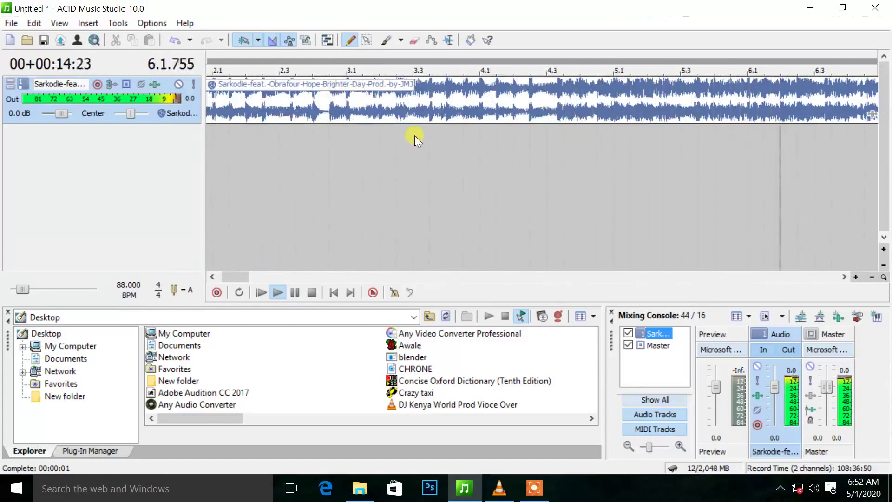
{"action": "key", "text": "space"}
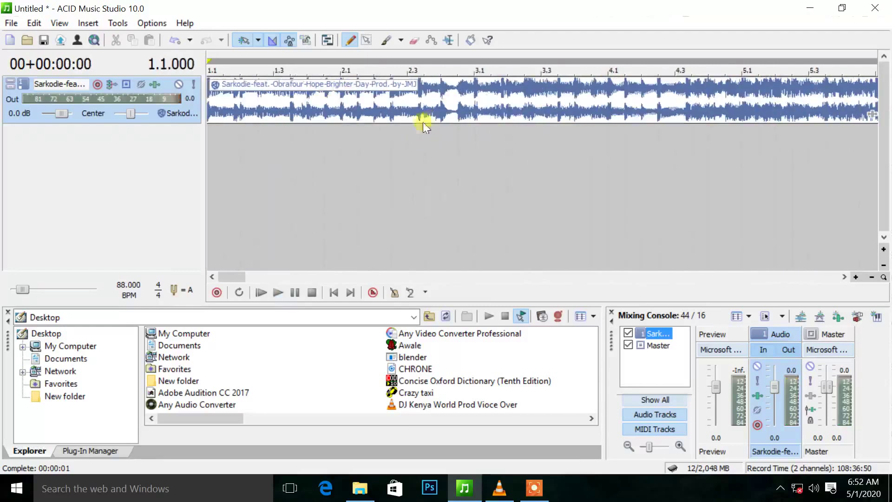